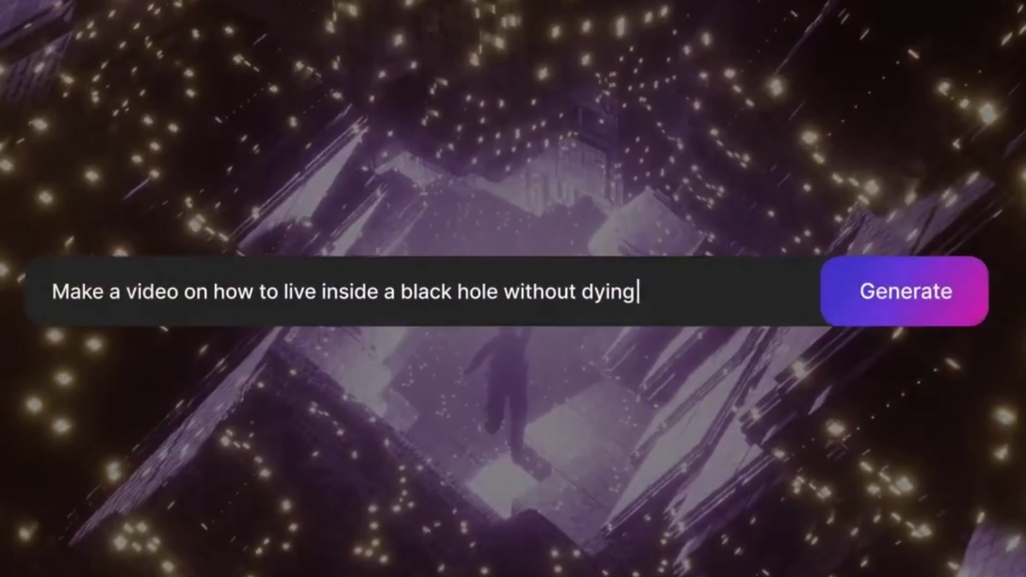
{"action": "type", "text": "the voi"}
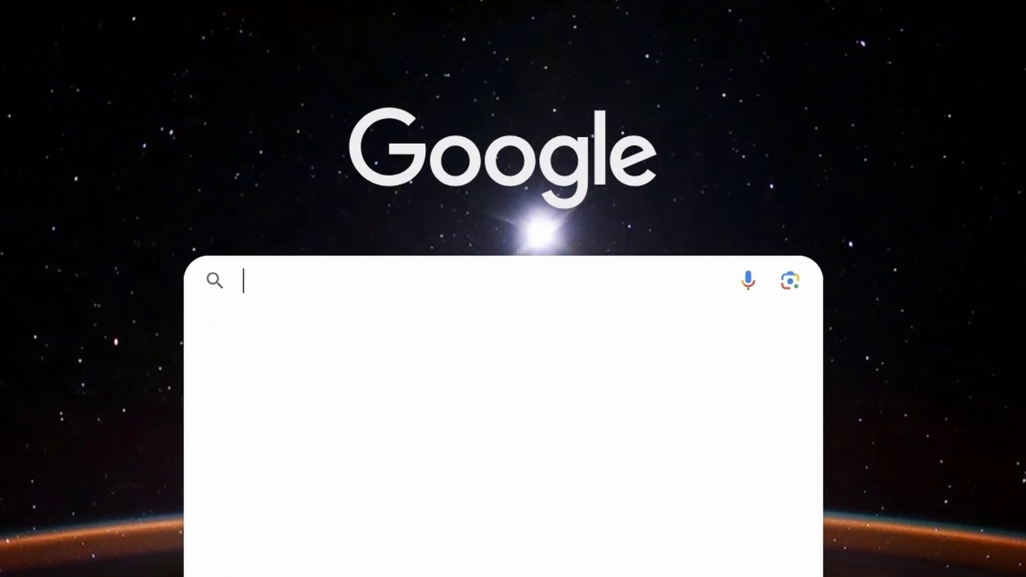
- Search Google for "invideo text to film" and open InVideo's "Convert Text to Video using AI" result
{"action": "type", "text": "invideo text to film"}
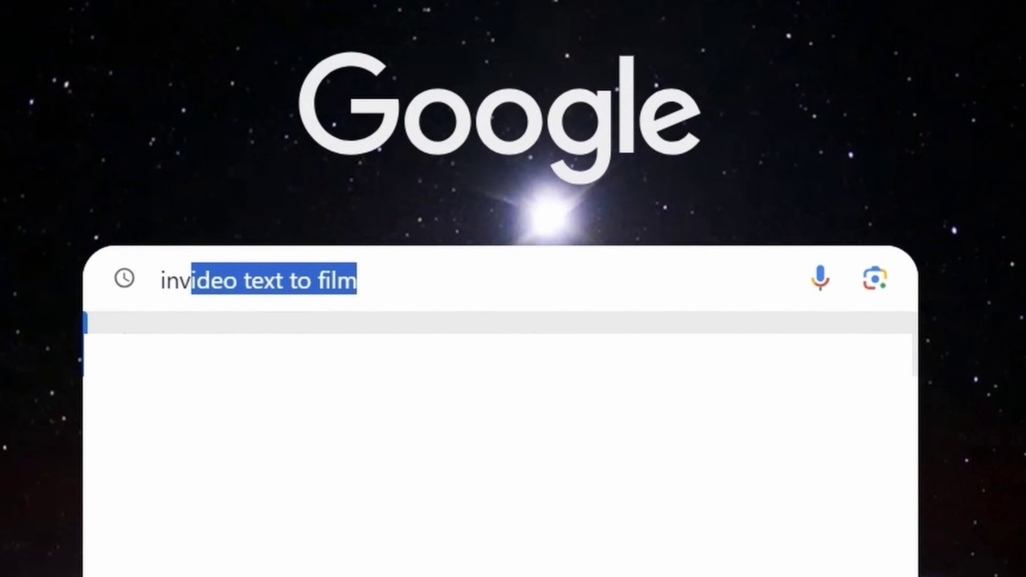
{"action": "key", "text": "Return"}
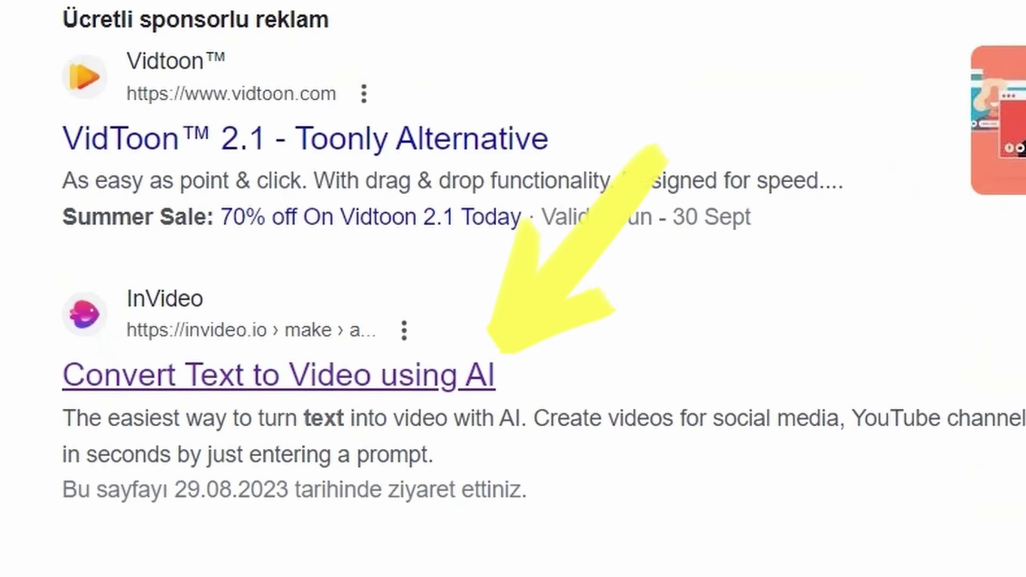
{"action": "left_click", "coordinate": [278, 376]}
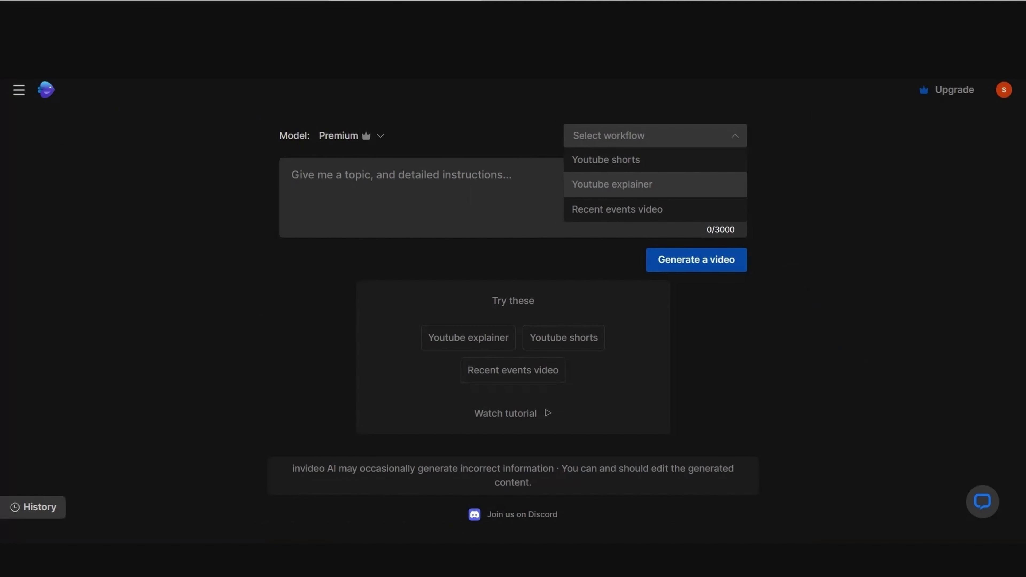
- Choose the Youtube explainer workflow and set the video length to 2 minutes
{"action": "left_click", "coordinate": [612, 184]}
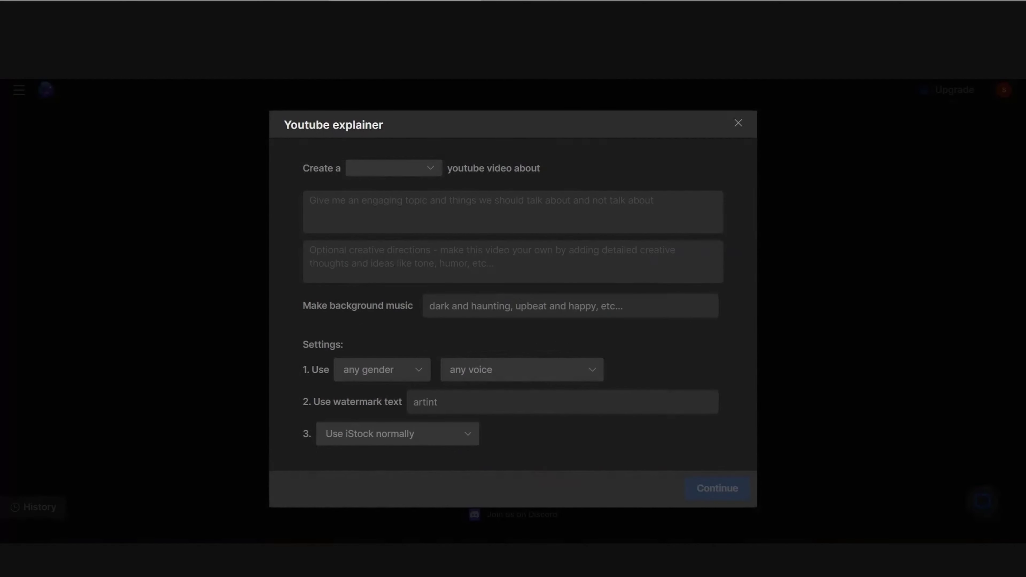
{"action": "left_click", "coordinate": [394, 168]}
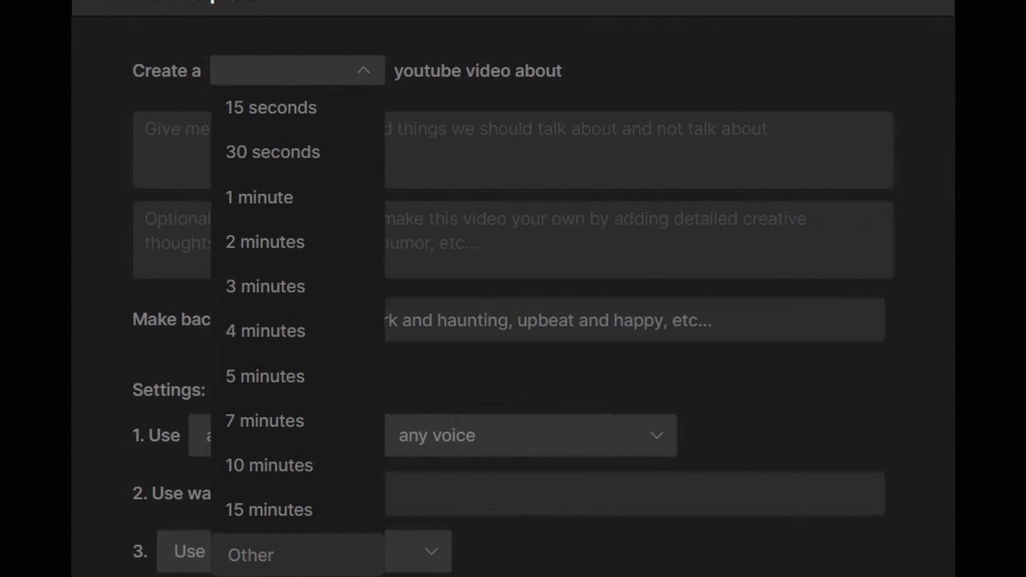
{"action": "key", "text": "Down"}
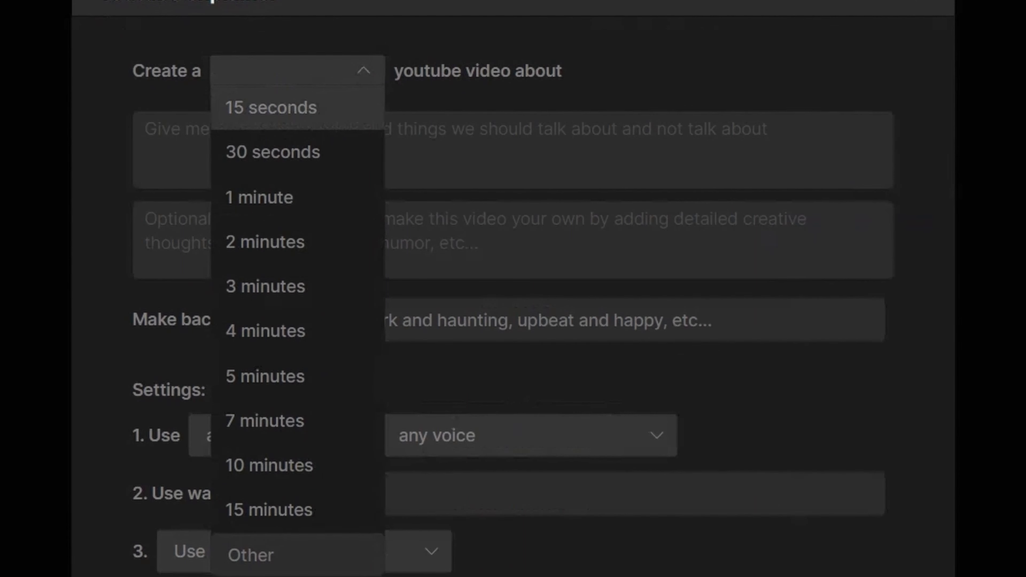
{"action": "key", "text": "Down"}
{"action": "key", "text": "Down"}
{"action": "key", "text": "Down"}
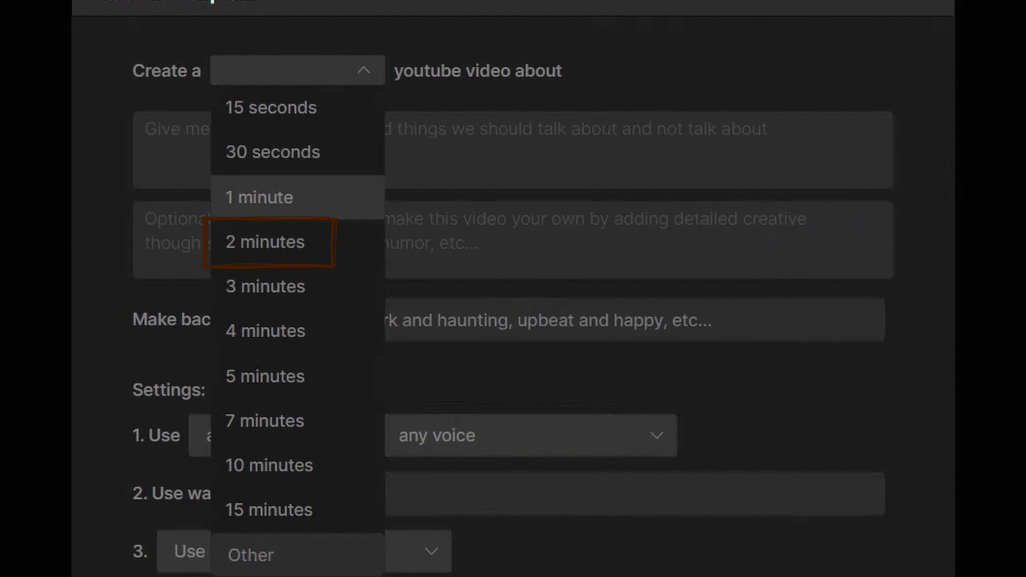
{"action": "key", "text": "Return"}
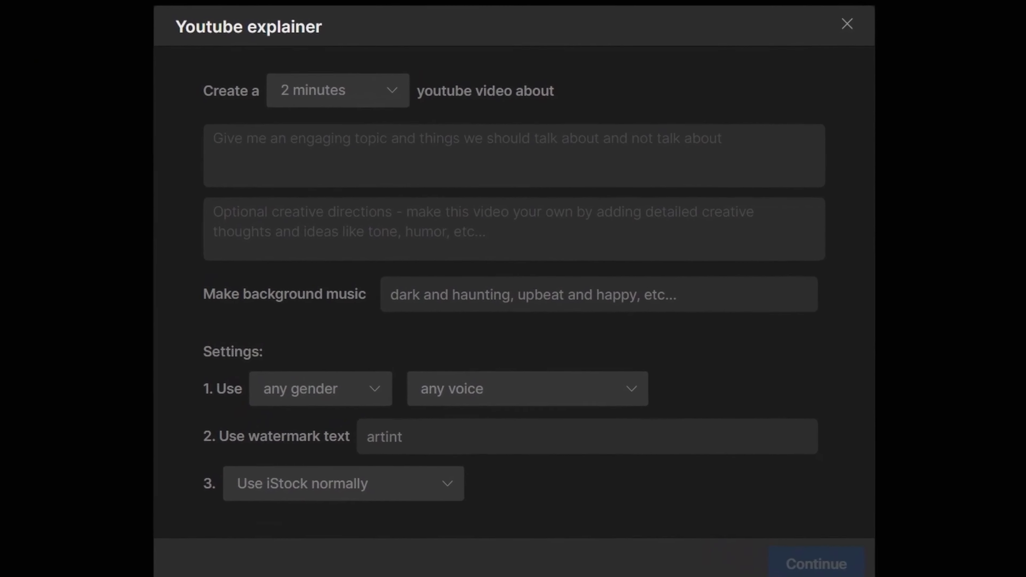
- Enter the topic "A bear in the forest" with creative directions "a bear taking a stroll with her family" and background music "adventure and thriller"
{"action": "type", "text": "A bear in the forest"}
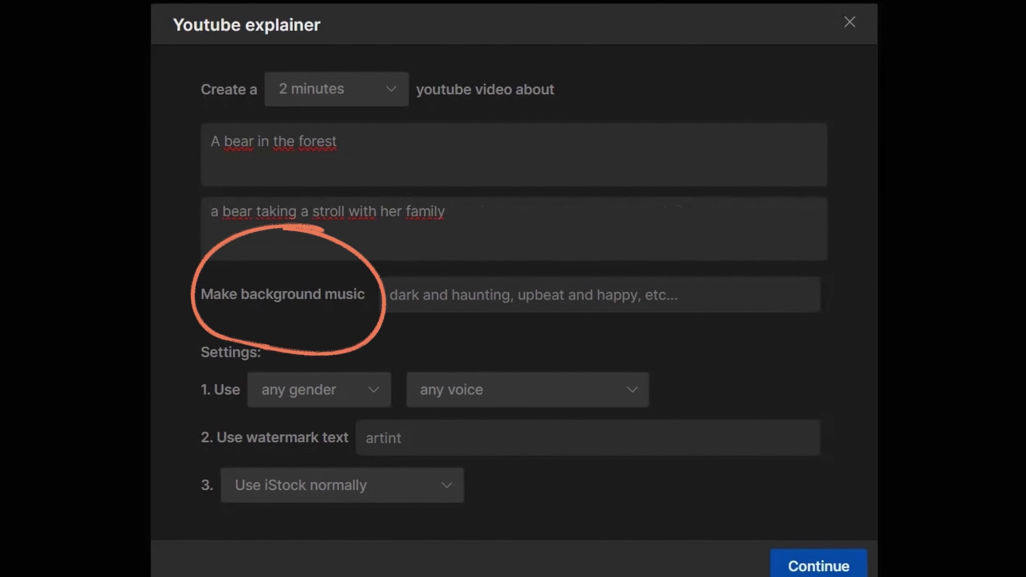
{"action": "left_click", "coordinate": [390, 294]}
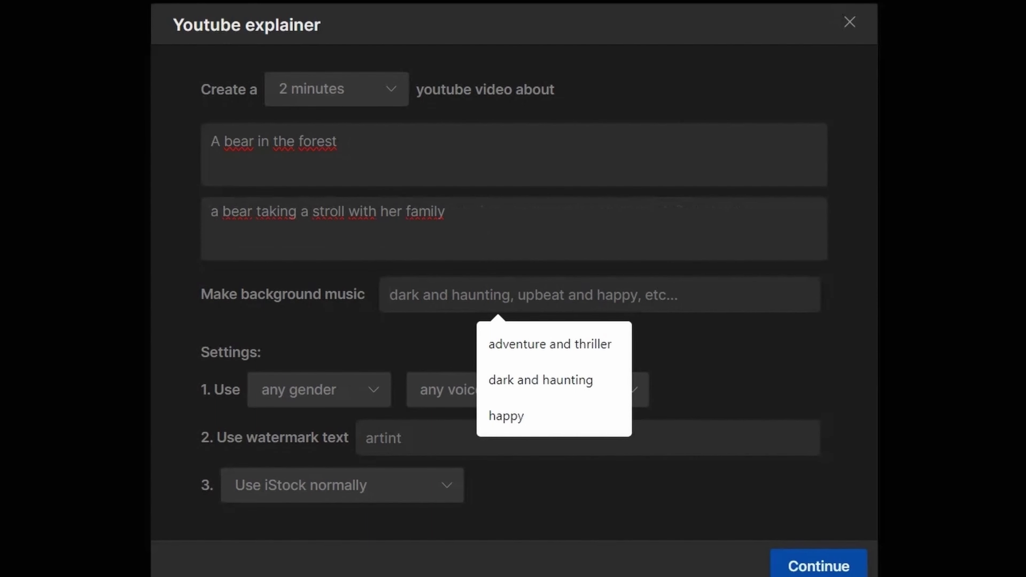
{"action": "key", "text": "Down"}
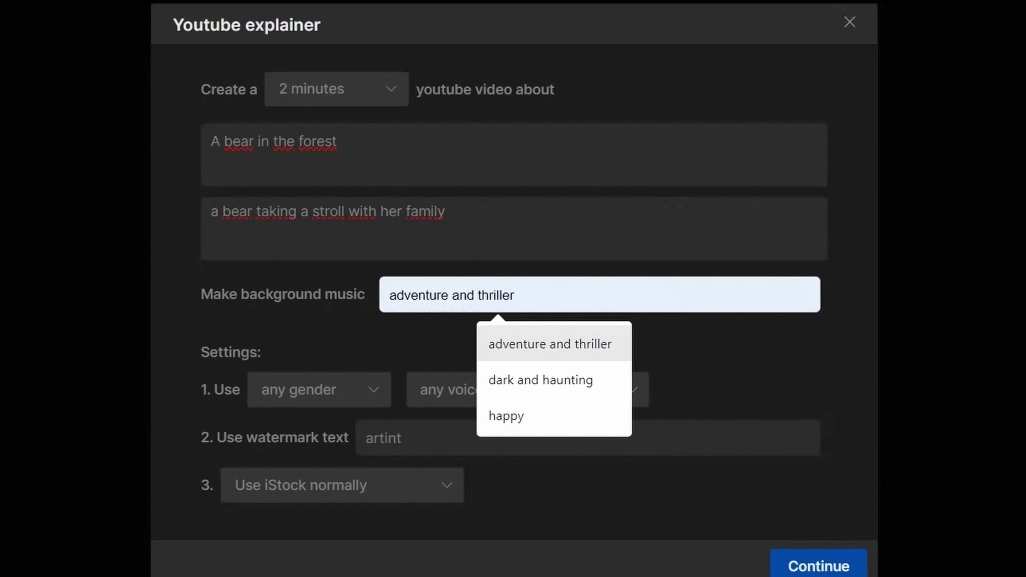
{"action": "key", "text": "Return"}
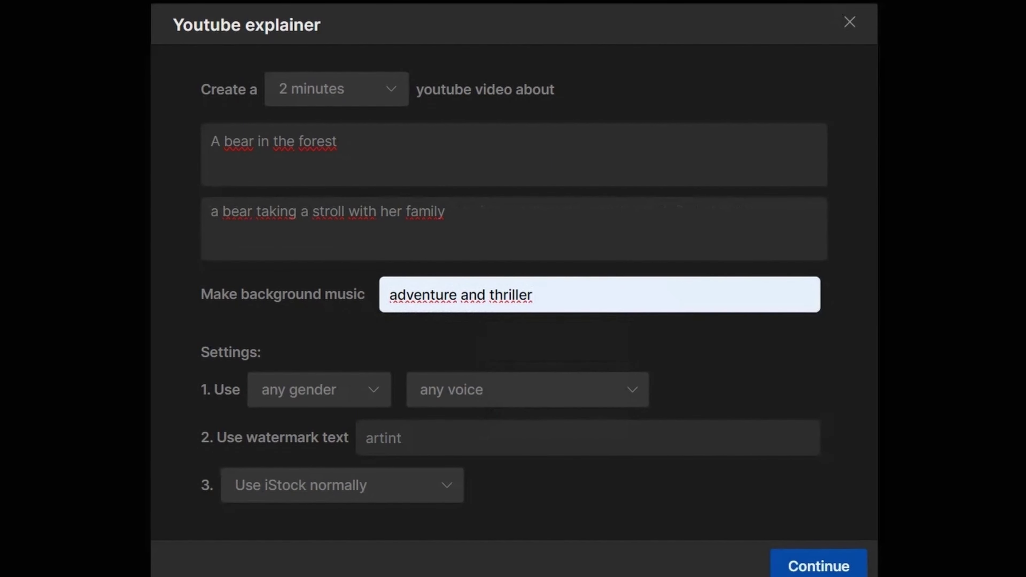
- Set the narration to a male with a clear American voice, and generate the video from the completed prompt
{"action": "left_click", "coordinate": [319, 390]}
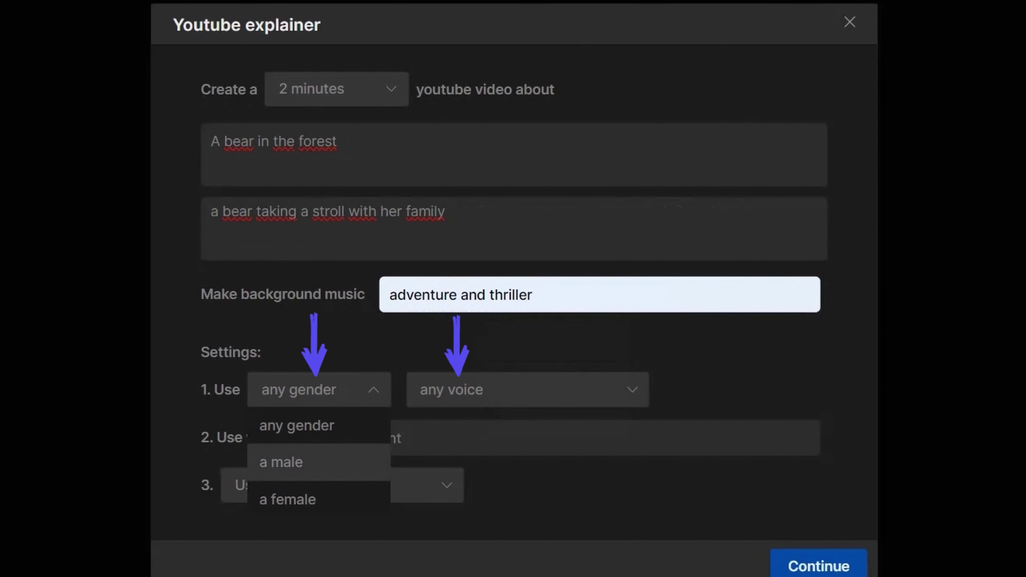
{"action": "left_click", "coordinate": [319, 462]}
{"action": "left_click", "coordinate": [527, 390]}
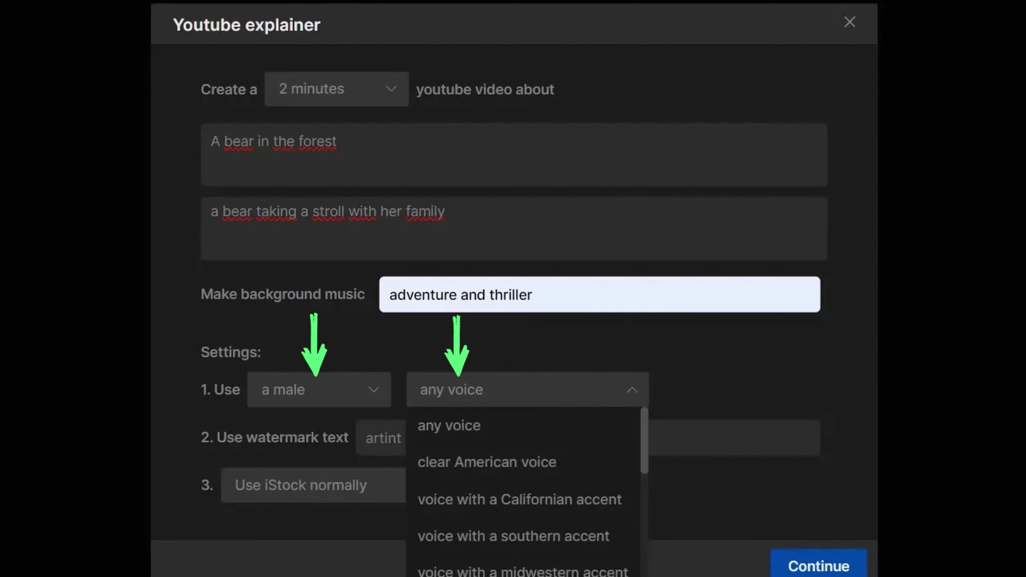
{"action": "key", "text": "Down"}
{"action": "key", "text": "Down"}
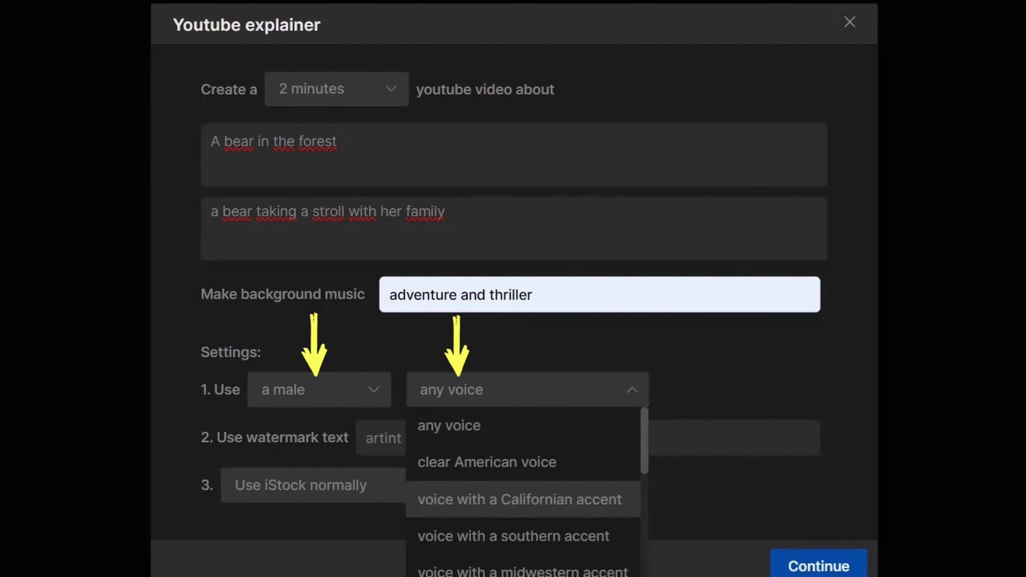
{"action": "key", "text": "Down"}
{"action": "key", "text": "Up"}
{"action": "key", "text": "Up"}
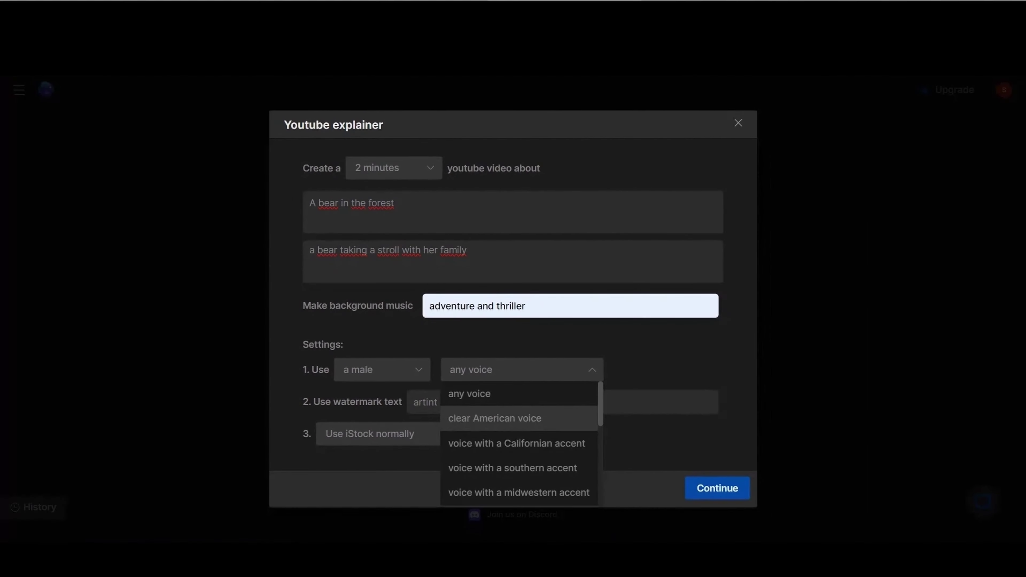
{"action": "key", "text": "Return"}
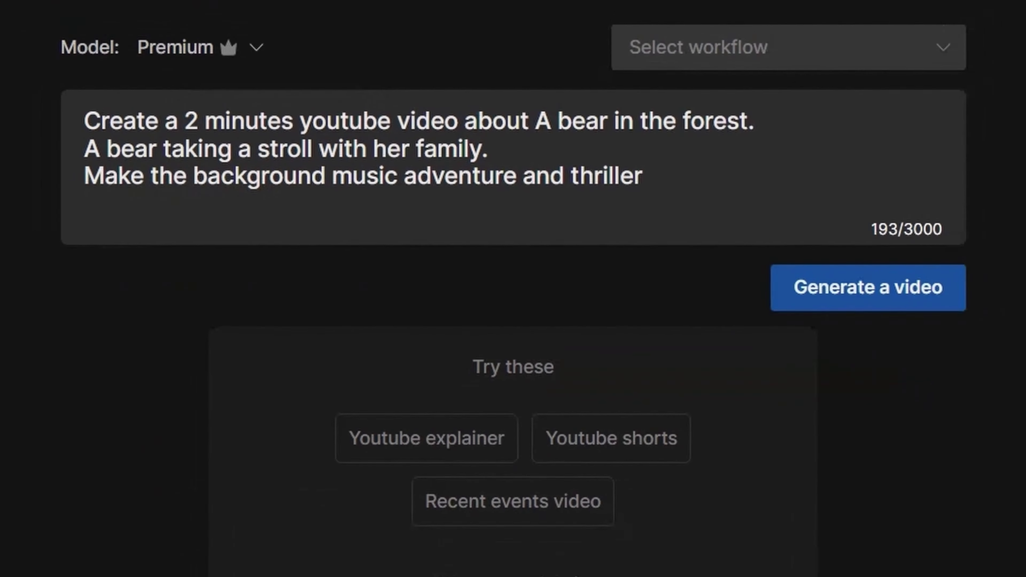
{"action": "key", "text": "Return"}
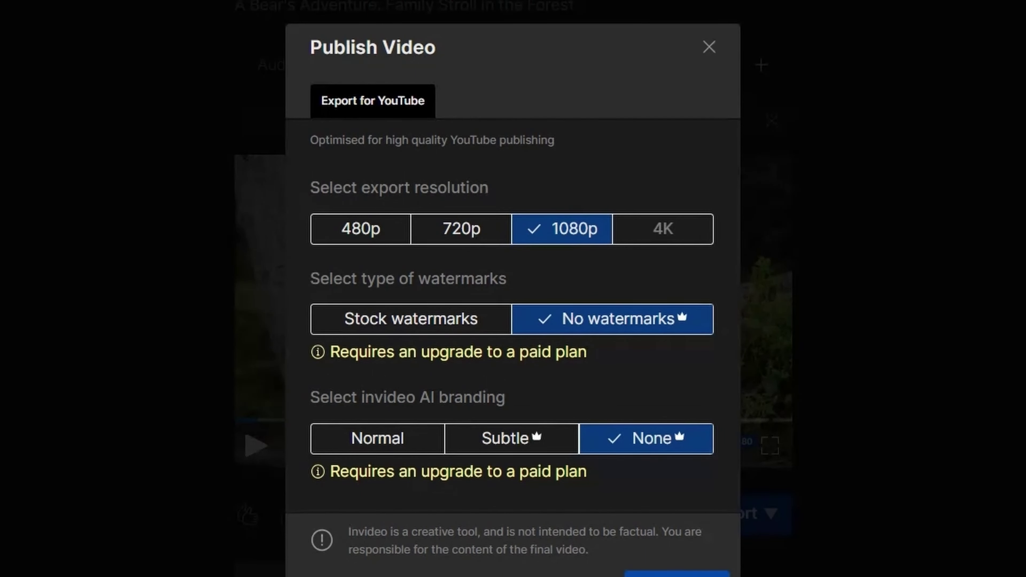
- Set the export to stock watermarks and Normal invideo AI branding, and start exporting the video
{"action": "left_click", "coordinate": [410, 318]}
{"action": "left_click", "coordinate": [377, 423]}
{"action": "left_click", "coordinate": [675, 561]}
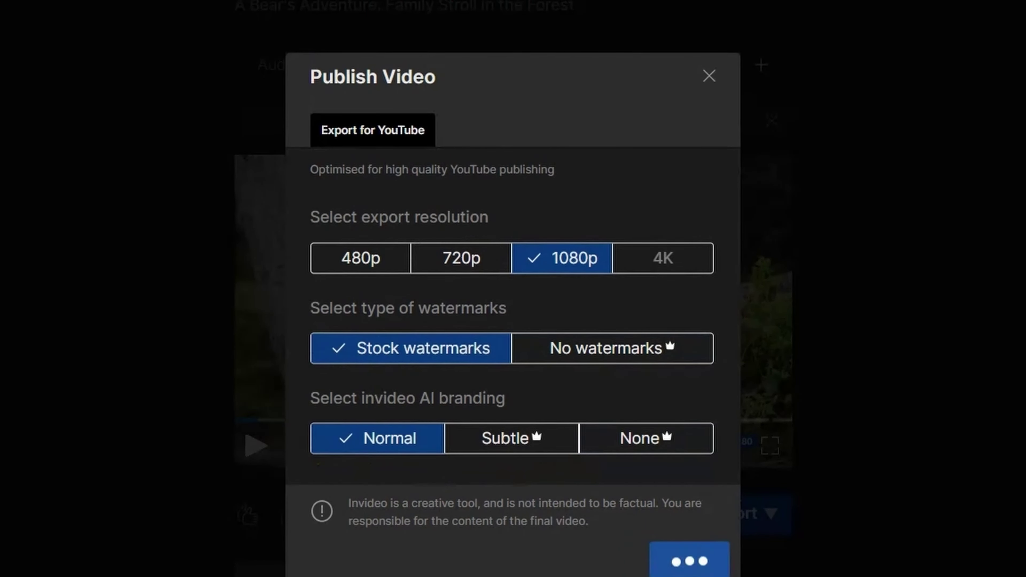